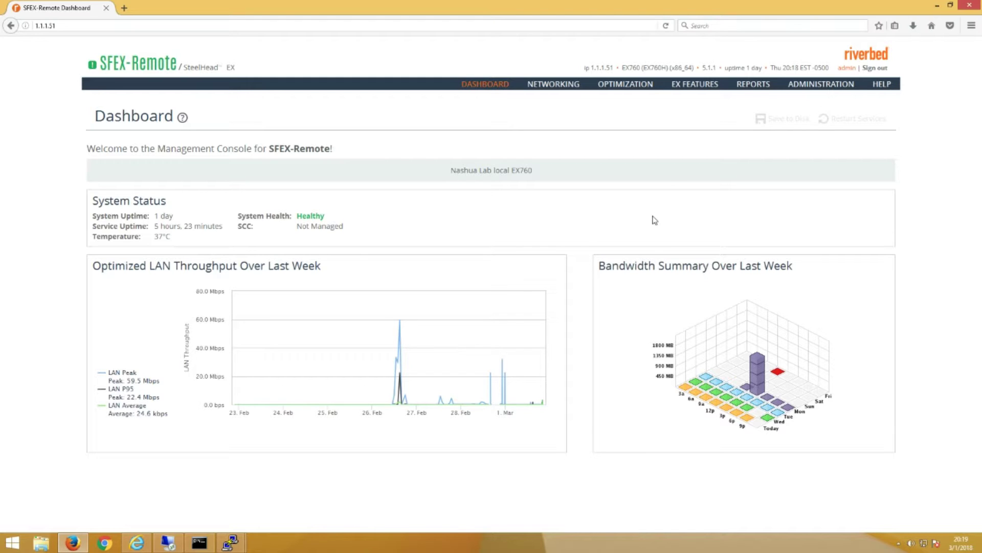
Open the SteelHead Current Connections report under Networking, filtered to destination port 445.
{"action": "mouse_move", "coordinate": [752, 88]}
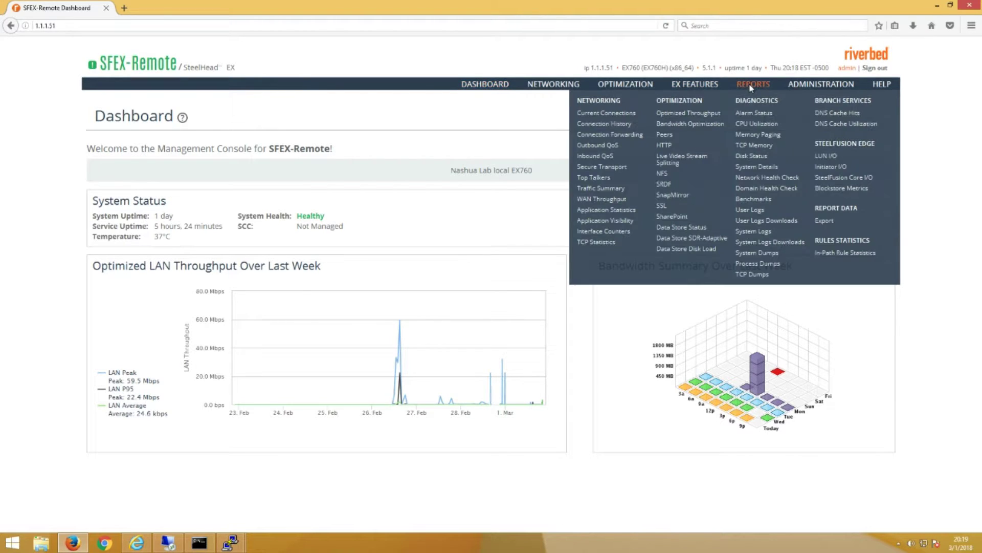
{"action": "left_click", "coordinate": [619, 113]}
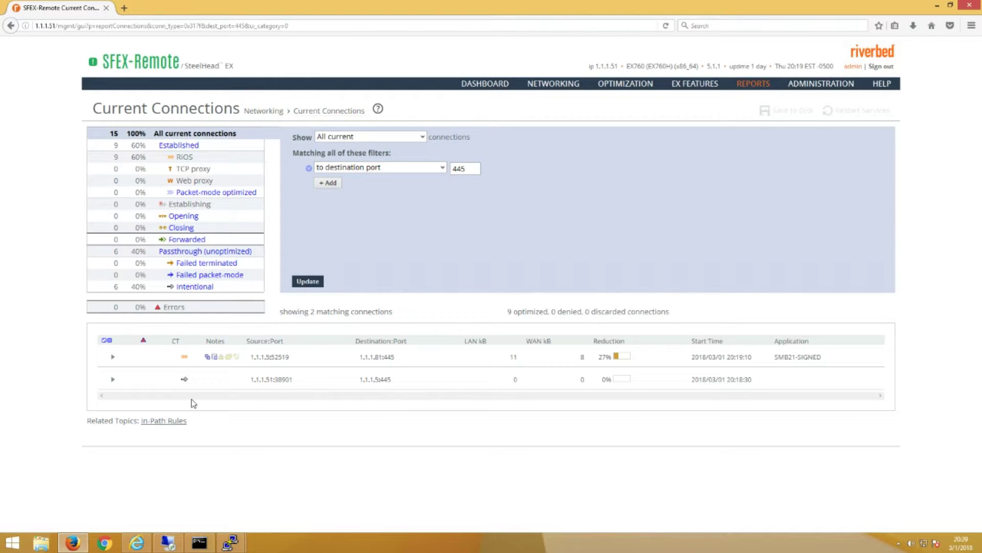
Open the \\remotepc\c$ share in File Explorer from the Run prompt.
{"action": "right_click", "coordinate": [15, 547]}
{"action": "left_click", "coordinate": [41, 517]}
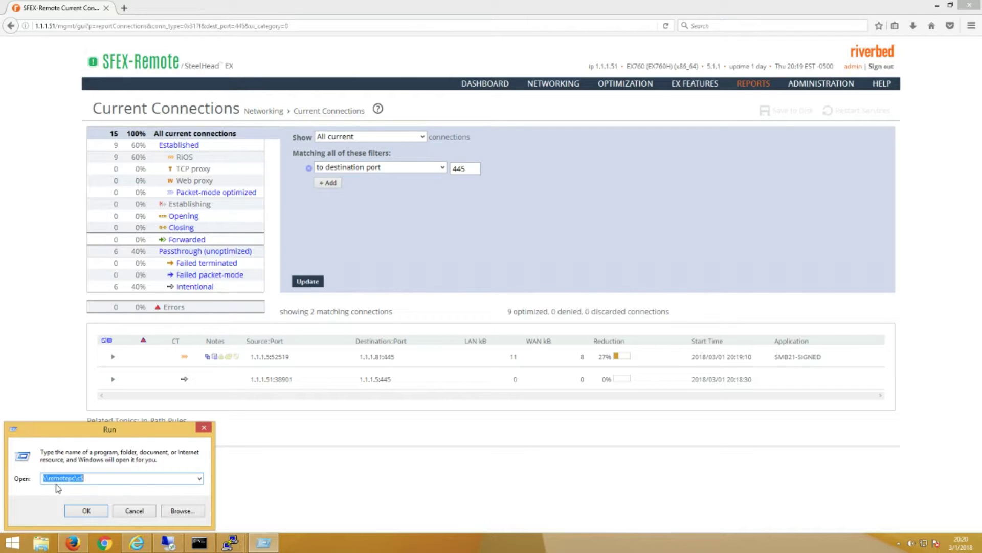
{"action": "left_click", "coordinate": [85, 512]}
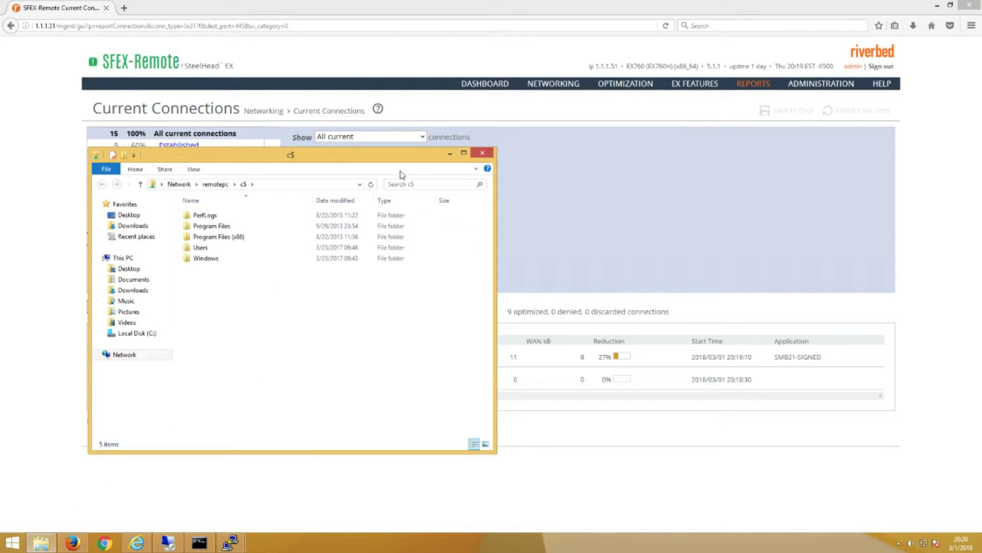
Back on the connections report, refresh it to show the SMB30 connection to 1.1.1.10:445.
{"action": "left_click", "coordinate": [451, 153]}
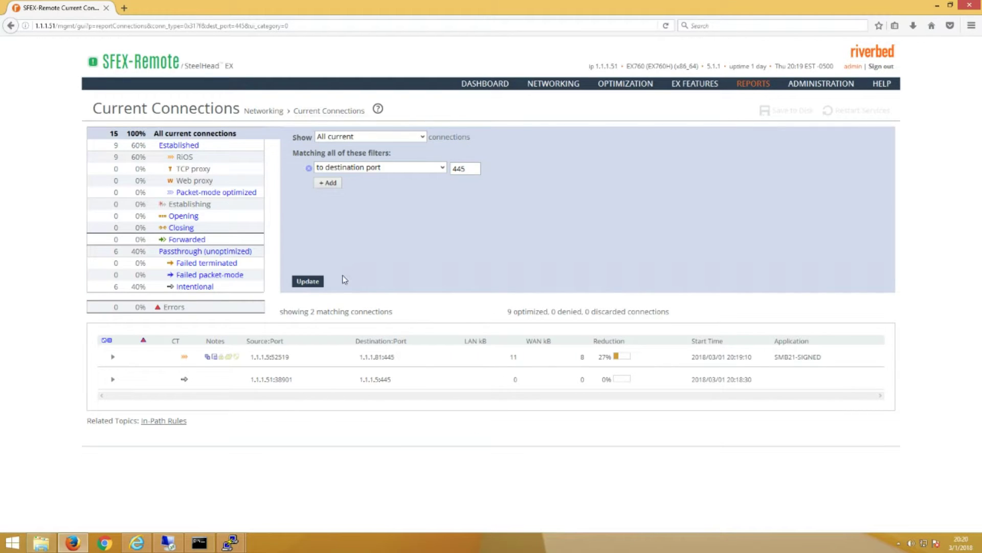
{"action": "left_click", "coordinate": [310, 288]}
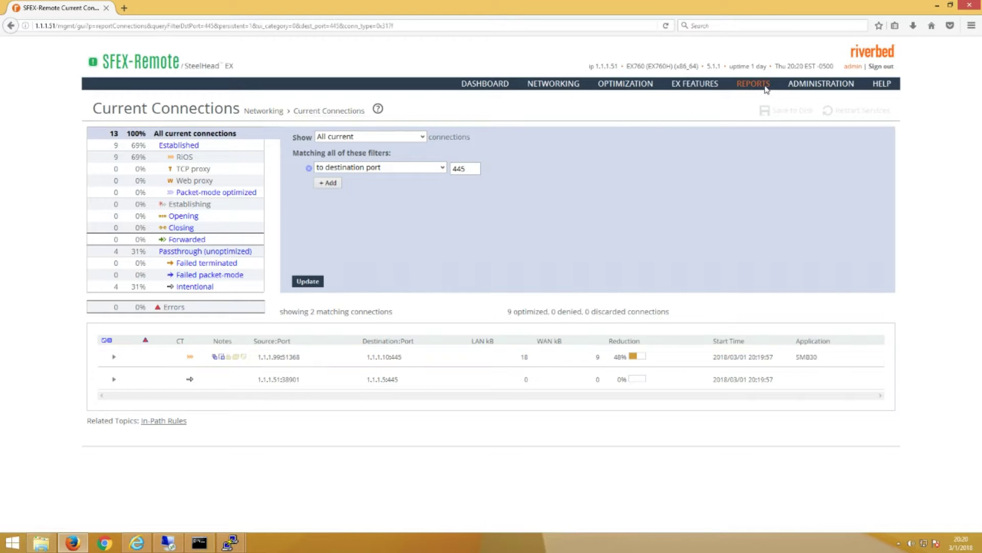
{"action": "mouse_move", "coordinate": [764, 89]}
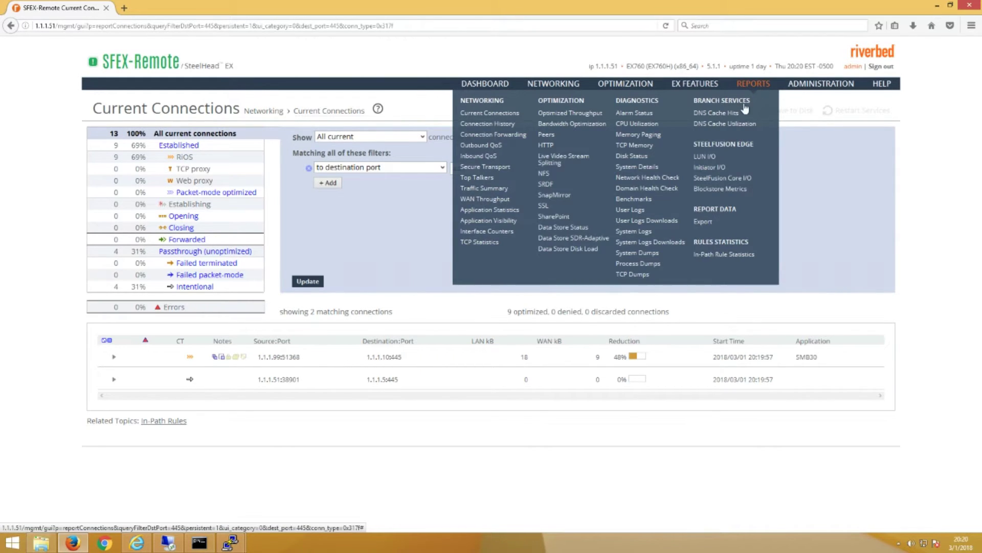
Open System Logs and select the addresses in the last krbs-to-ntlm downgrade entry.
{"action": "left_click", "coordinate": [634, 232]}
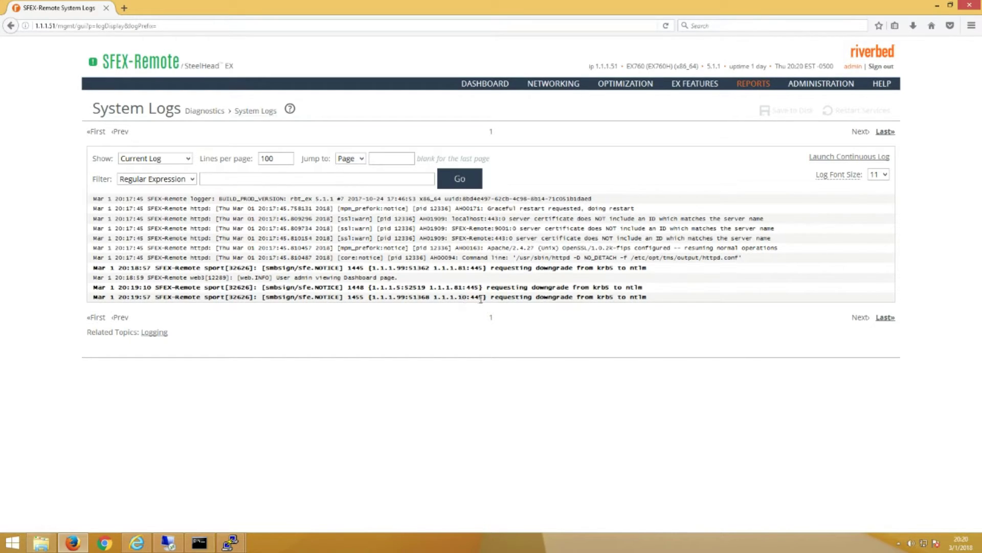
{"action": "left_click_drag", "start_coordinate": [480, 298], "coordinate": [374, 297]}
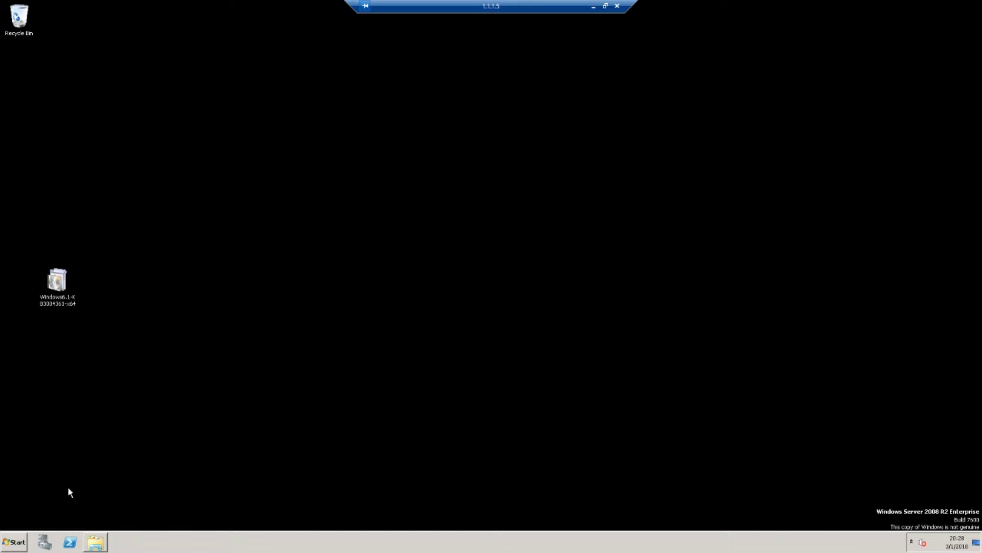
Launch Active Directory Users and Computers and bring up the New object choices for Users.
{"action": "left_click", "coordinate": [10, 545]}
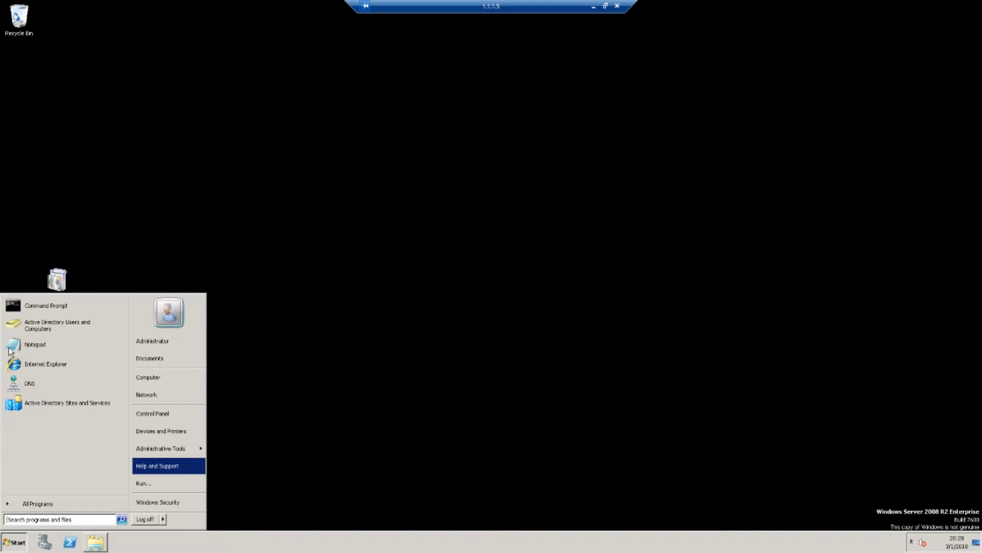
{"action": "left_click", "coordinate": [41, 323]}
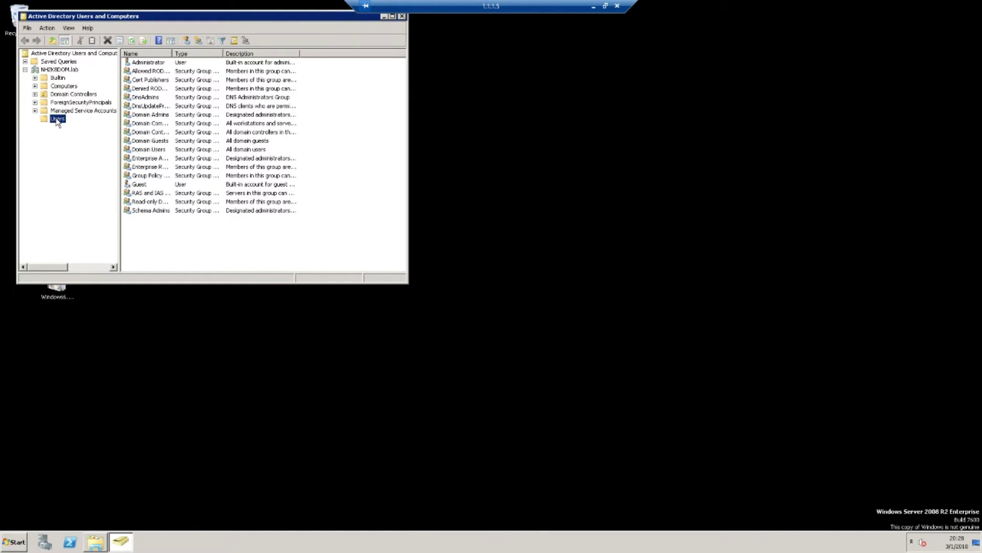
{"action": "right_click", "coordinate": [146, 236]}
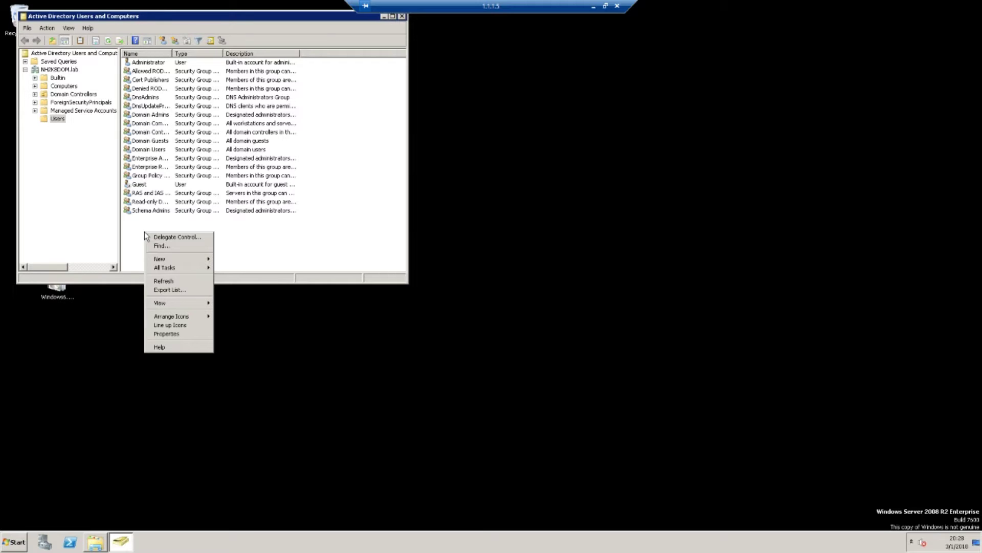
{"action": "mouse_move", "coordinate": [183, 263]}
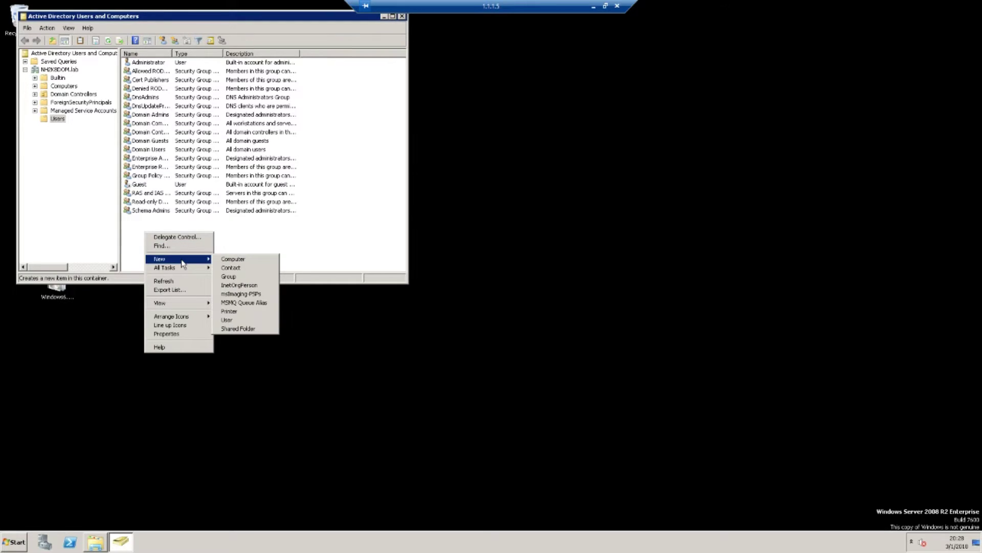
Start a new user in Users named 'Kerb Rep' with logon name 'kerbrep'.
{"action": "left_click", "coordinate": [230, 321]}
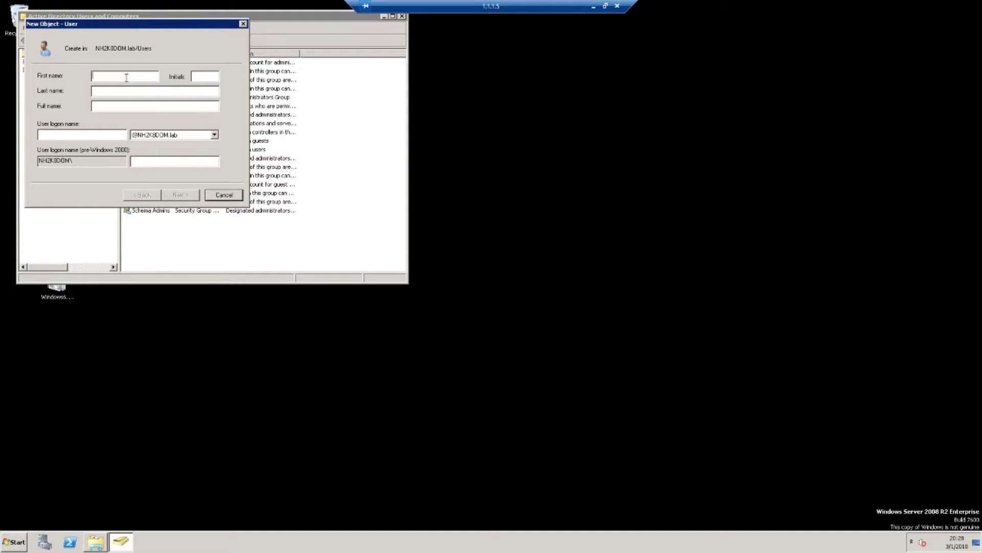
{"action": "type", "text": "Kerb "}
{"action": "type", "text": "Rep"}
{"action": "type", "text": "kerb"}
{"action": "type", "text": "repl"}
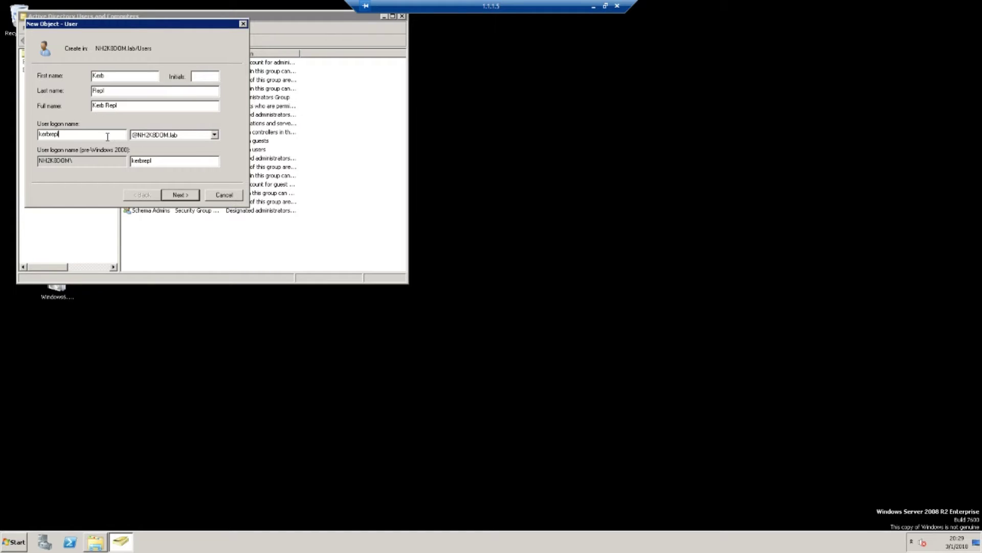
{"action": "left_click", "coordinate": [181, 195]}
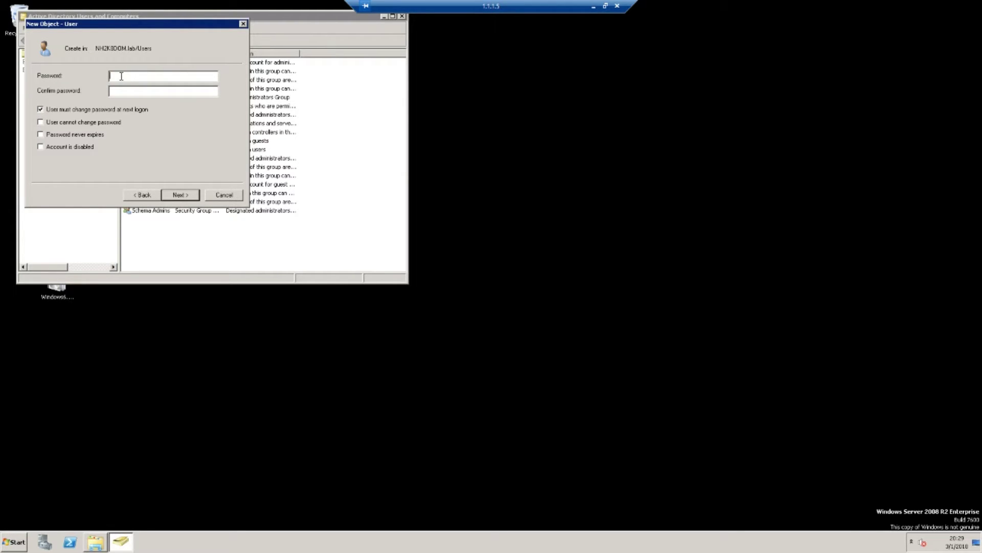
Enter and confirm the account password, with no forced change at next logon.
{"action": "type", "text": "P"}
{"action": "type", "text": "a"}
{"action": "type", "text": "ssword1"}
{"action": "type", "text": "••••"}
{"action": "type", "text": "•••••"}
{"action": "type", "text": "•"}
{"action": "left_click", "coordinate": [41, 110]}
{"action": "left_click", "coordinate": [179, 194]}
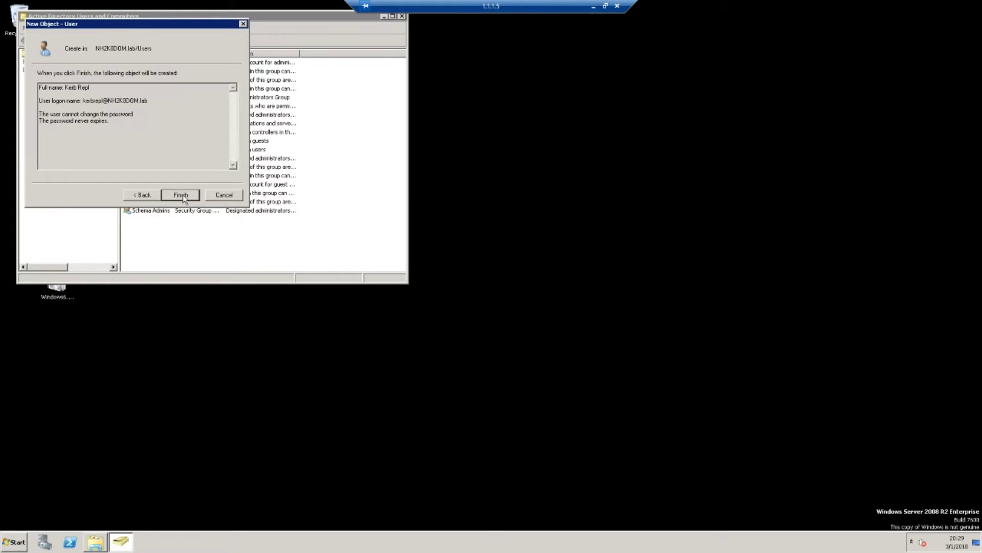
Create the Kerb Repl user, then select the NH2K8DOM.lab domain and open its actions.
{"action": "left_click", "coordinate": [182, 195]}
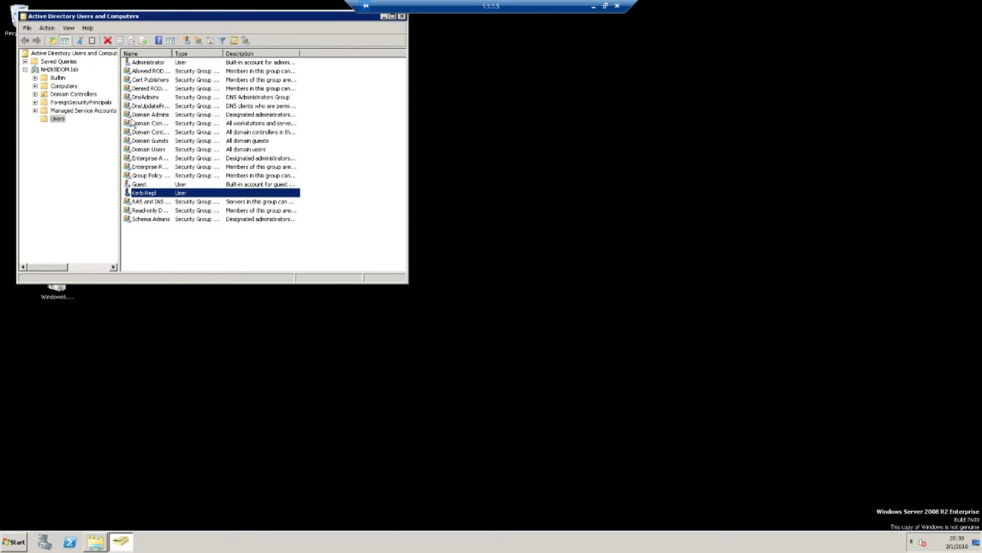
{"action": "left_click", "coordinate": [47, 70]}
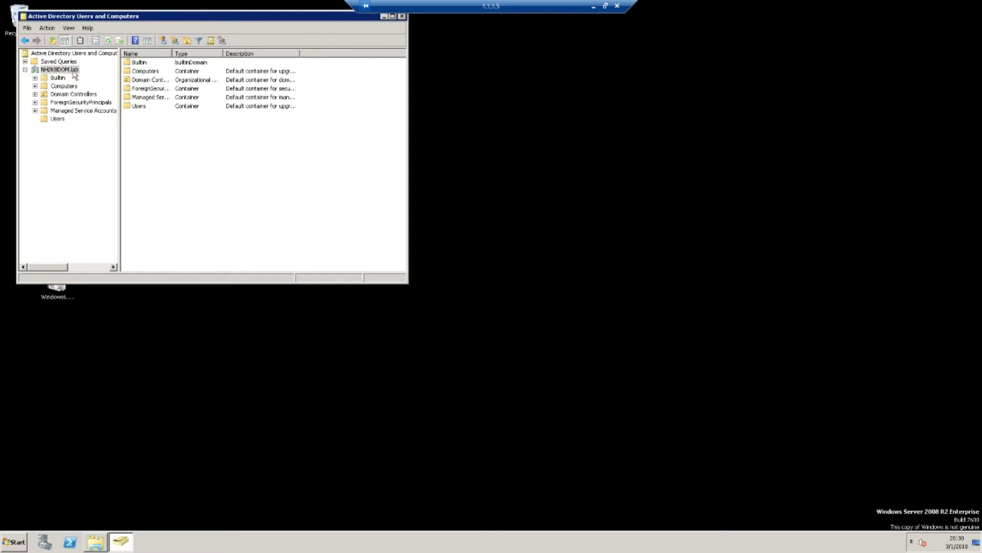
{"action": "left_click", "coordinate": [67, 71]}
{"action": "right_click", "coordinate": [61, 75]}
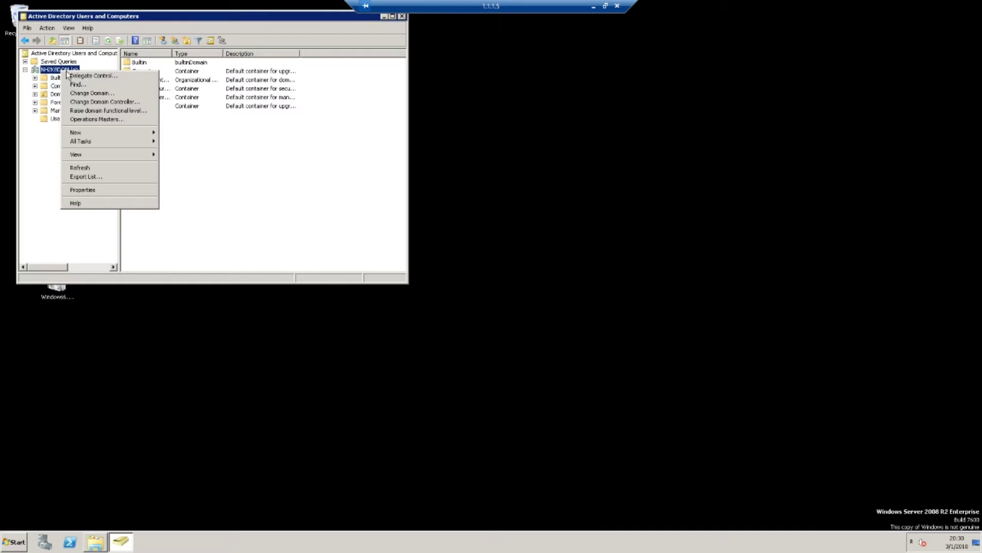
Start the Delegation of Control Wizard and add kerbrep, resolved to Kerb Repl.
{"action": "left_click", "coordinate": [99, 80]}
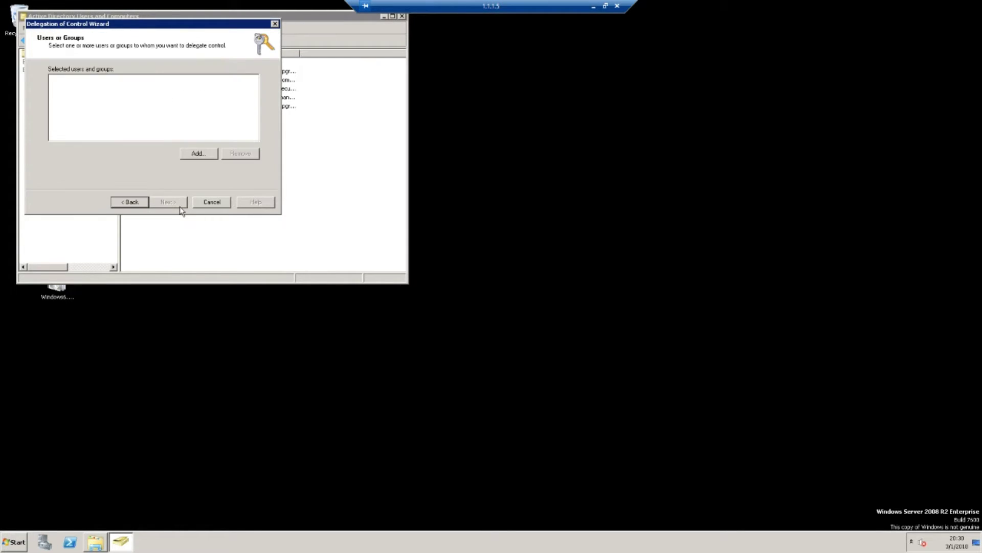
{"action": "left_click", "coordinate": [202, 155]}
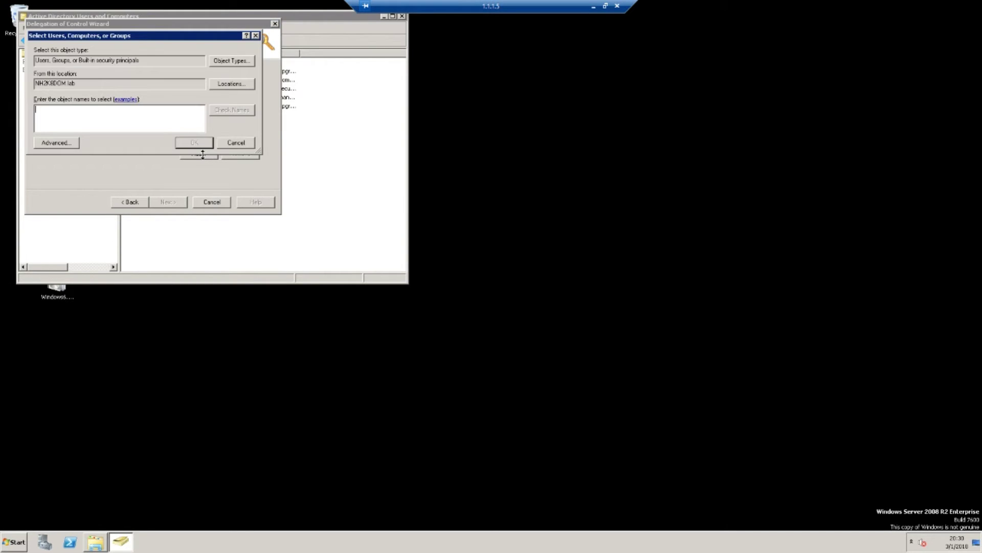
{"action": "type", "text": "kerbper"}
{"action": "key", "text": "BackSpace"}
{"action": "key", "text": "BackSpace"}
{"action": "key", "text": "BackSpace"}
{"action": "type", "text": "rep"}
{"action": "left_click", "coordinate": [240, 110]}
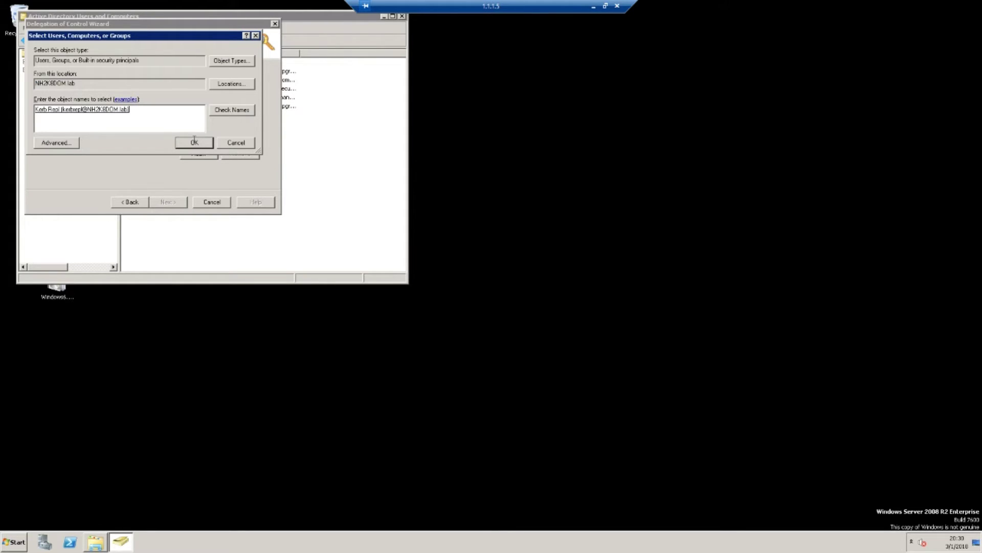
{"action": "left_click", "coordinate": [194, 143]}
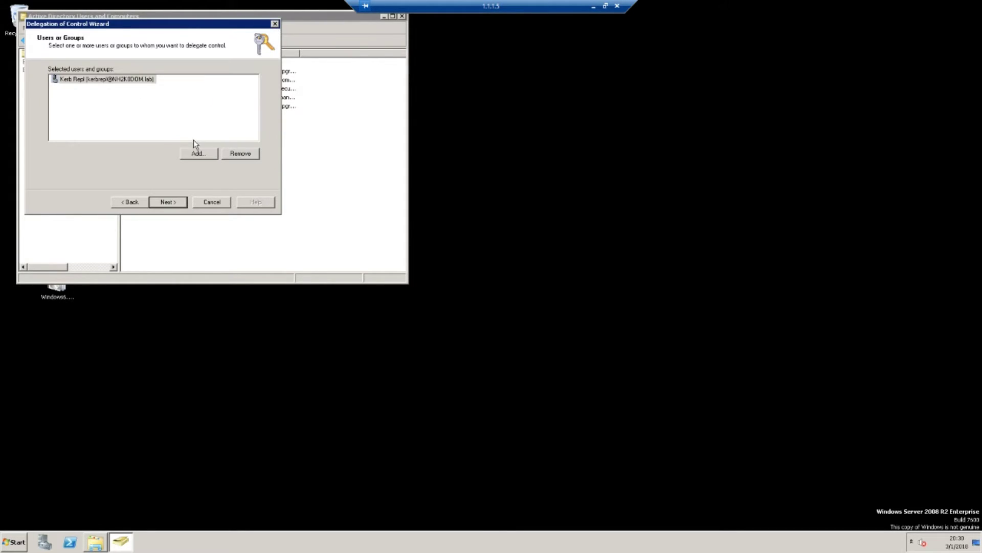
Choose to delegate a custom task, keeping the whole-folder scope.
{"action": "left_click", "coordinate": [173, 203]}
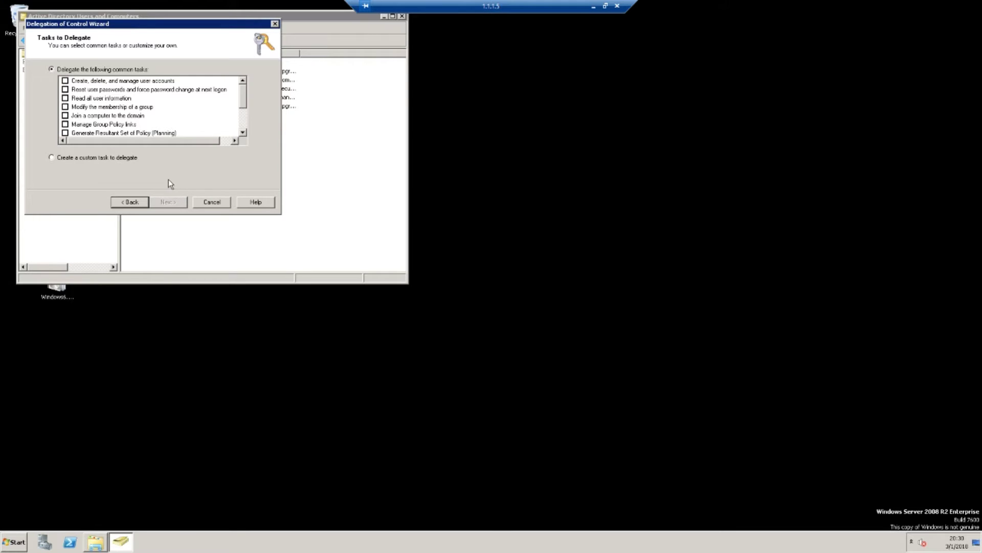
{"action": "left_click", "coordinate": [52, 159]}
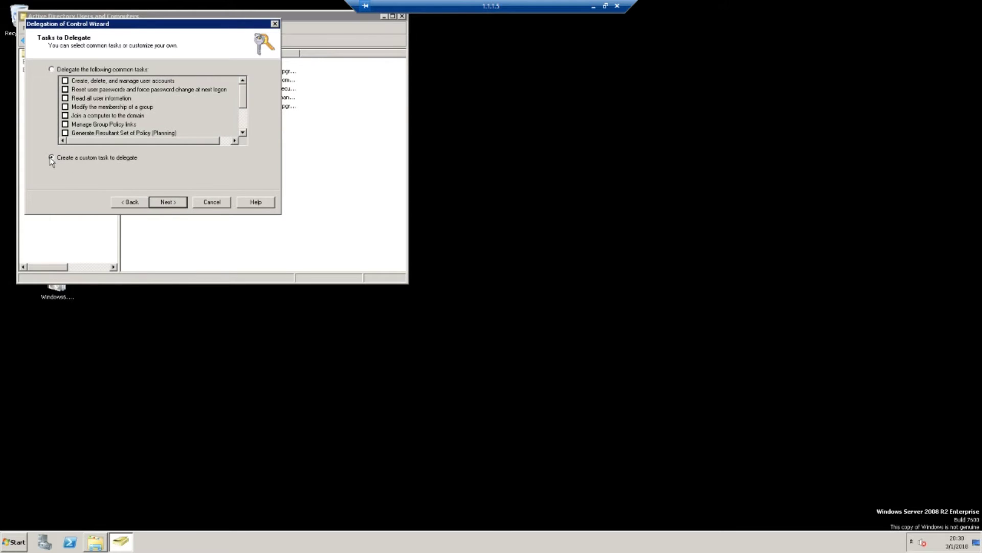
{"action": "left_click", "coordinate": [169, 203]}
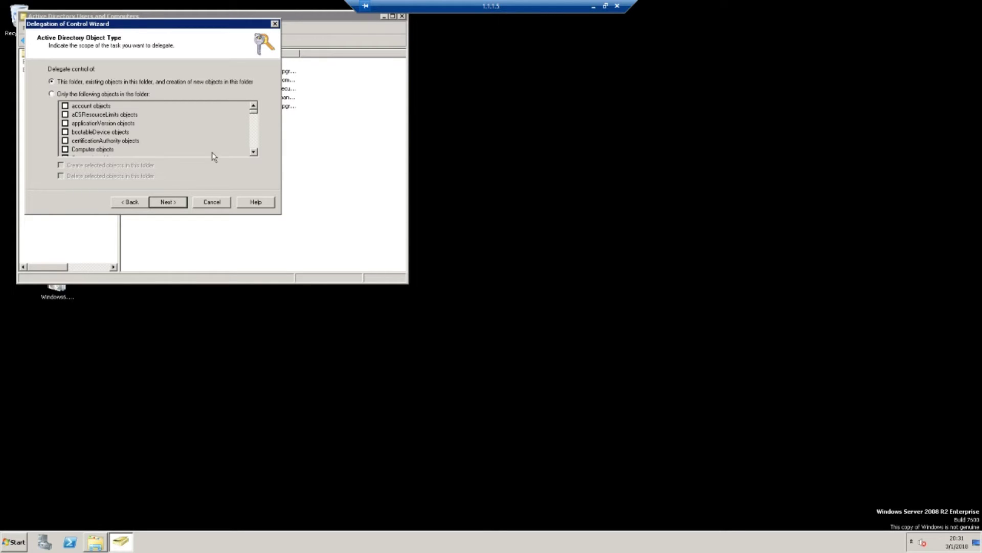
Move to the permissions list and tick Replicating Directory Changes.
{"action": "left_click", "coordinate": [168, 202]}
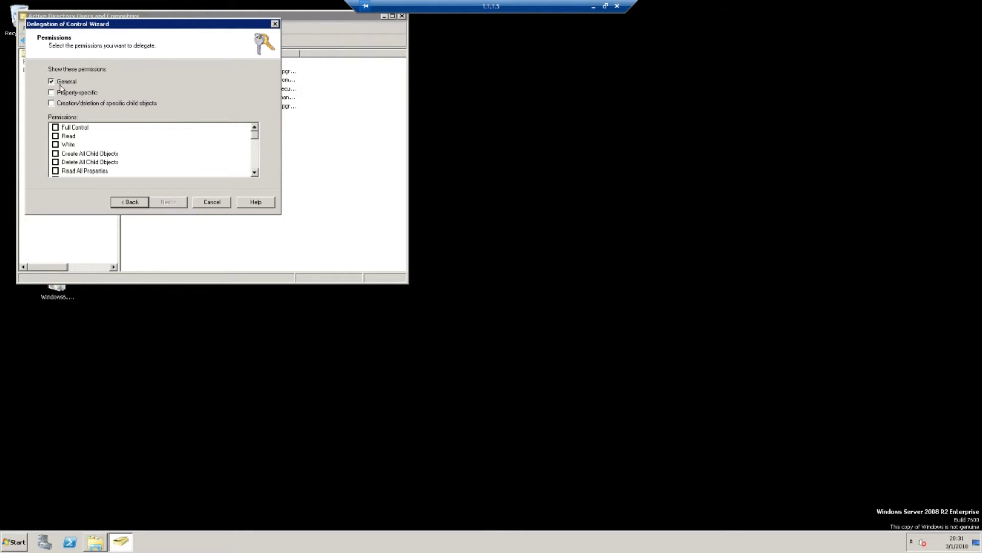
{"action": "left_click", "coordinate": [254, 173]}
{"action": "left_click", "coordinate": [254, 173]}
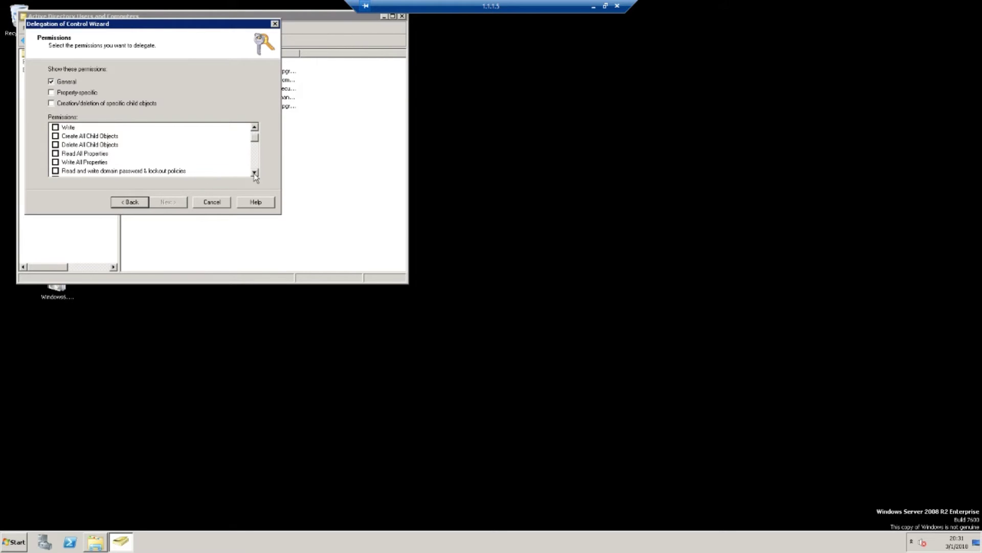
{"action": "left_click", "coordinate": [255, 173]}
{"action": "left_click", "coordinate": [254, 173]}
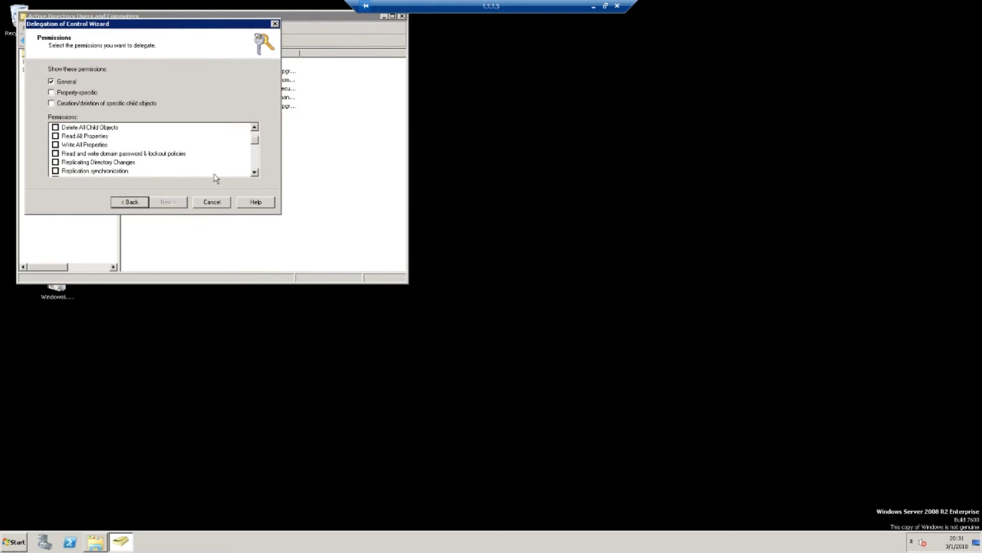
{"action": "left_click", "coordinate": [56, 162]}
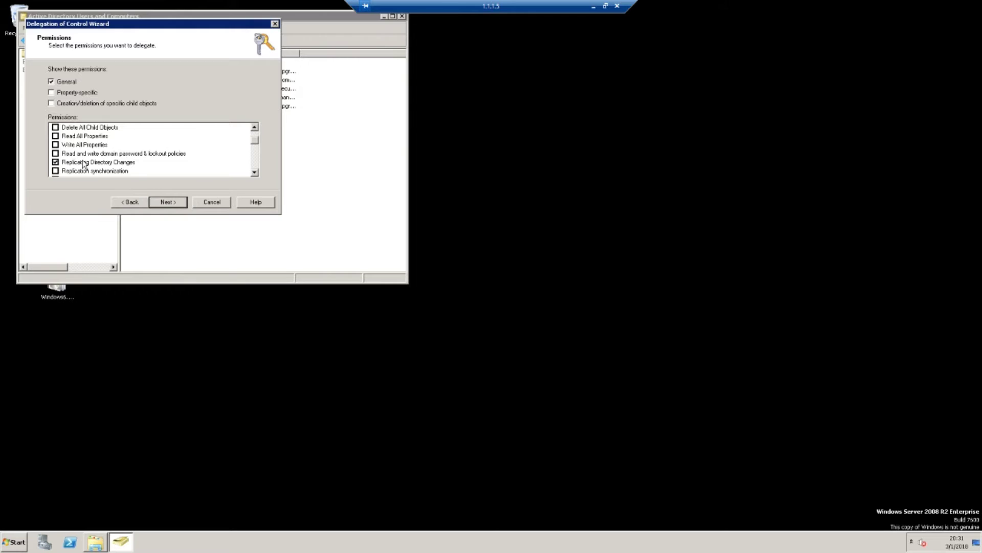
Also tick the Replicating Directory Changes All permission.
{"action": "left_click", "coordinate": [257, 173]}
{"action": "double_click", "coordinate": [257, 173]}
{"action": "double_click", "coordinate": [256, 174]}
{"action": "double_click", "coordinate": [257, 174]}
{"action": "double_click", "coordinate": [257, 173]}
{"action": "left_click", "coordinate": [257, 173]}
{"action": "left_click", "coordinate": [257, 174]}
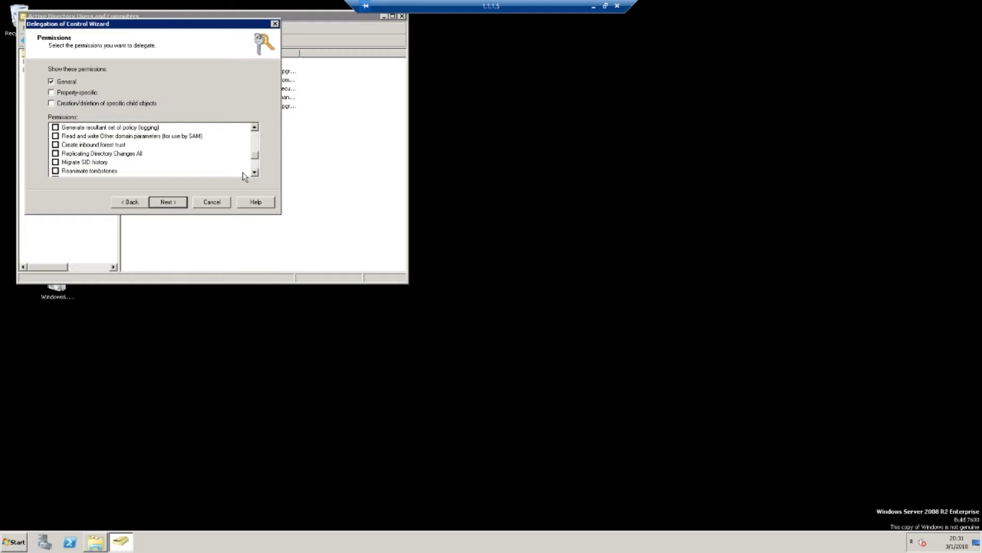
{"action": "left_click", "coordinate": [55, 154]}
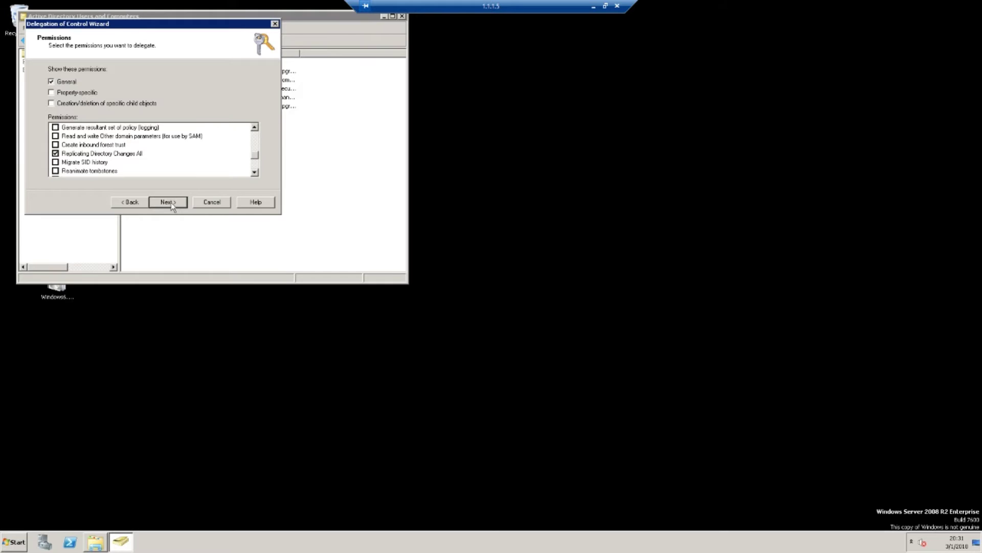
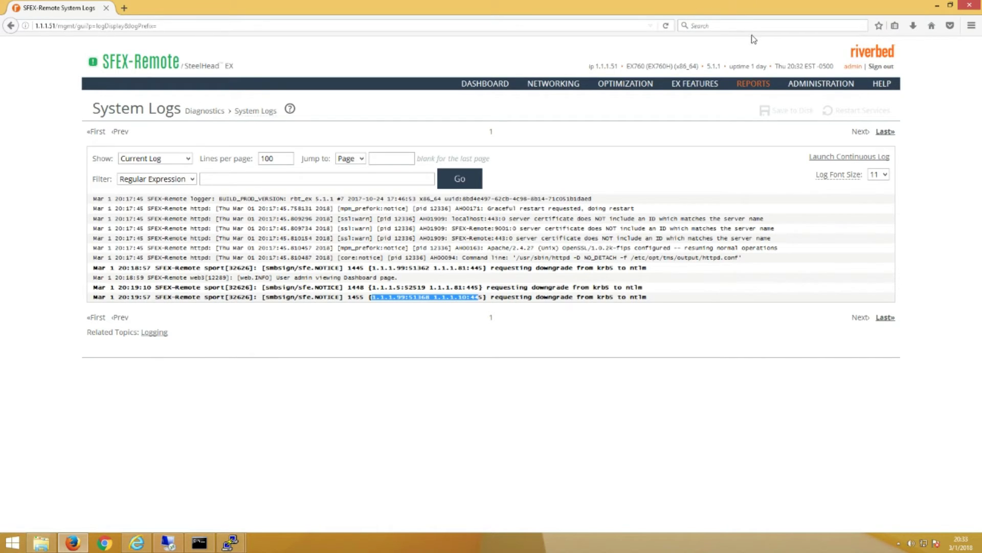
Navigate from System Logs to Optimization > Active Directory > Service Accounts.
{"action": "mouse_move", "coordinate": [627, 89]}
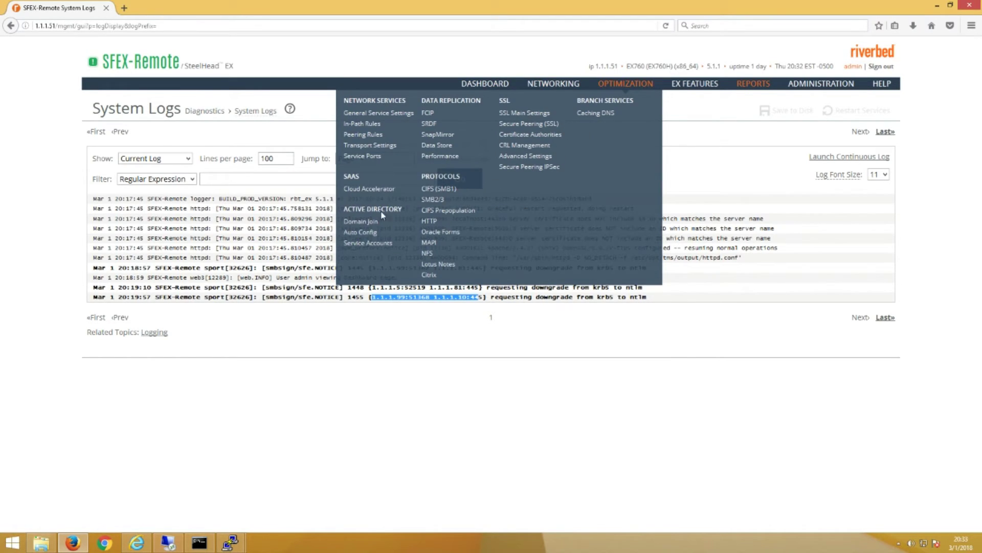
Bring up the Active Directory Service Accounts page with its NTLM delegation settings.
{"action": "left_click", "coordinate": [364, 244]}
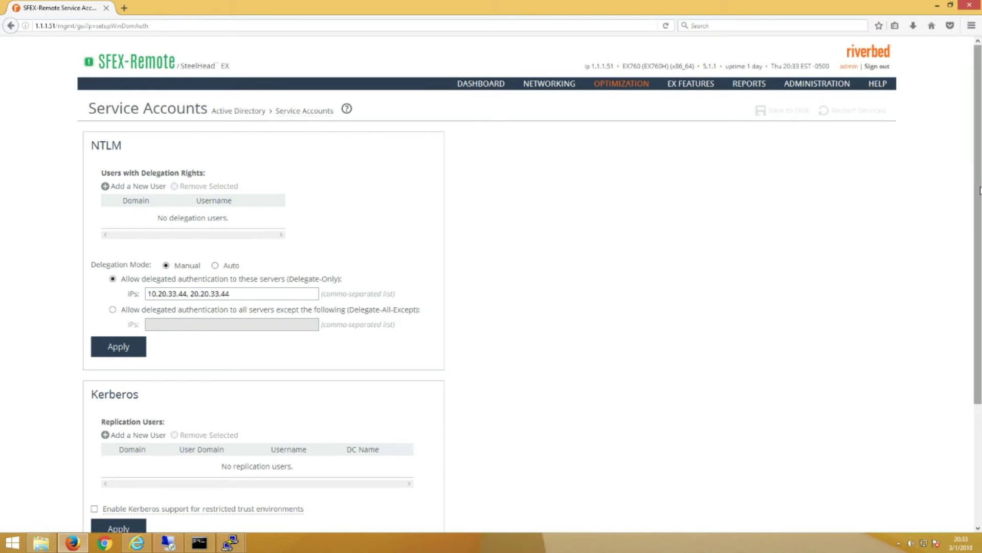
Add Kerberos replication user KerbRepl for NH2K8DOM.lab with its password, and dismiss Firefox's save-login prompt.
{"action": "scroll", "coordinate": [980, 191], "scroll_direction": "down", "scroll_amount": 3}
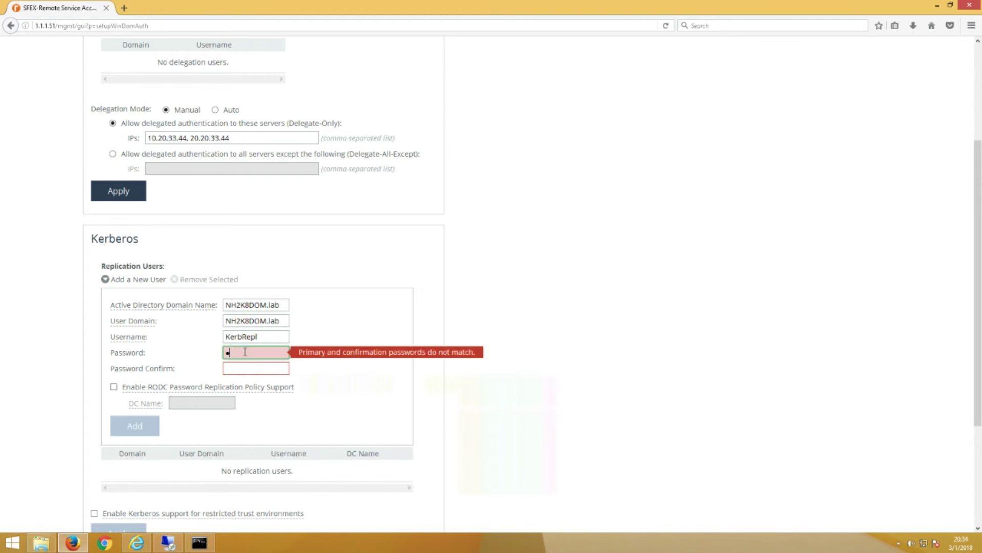
{"action": "type", "text": "assword12"}
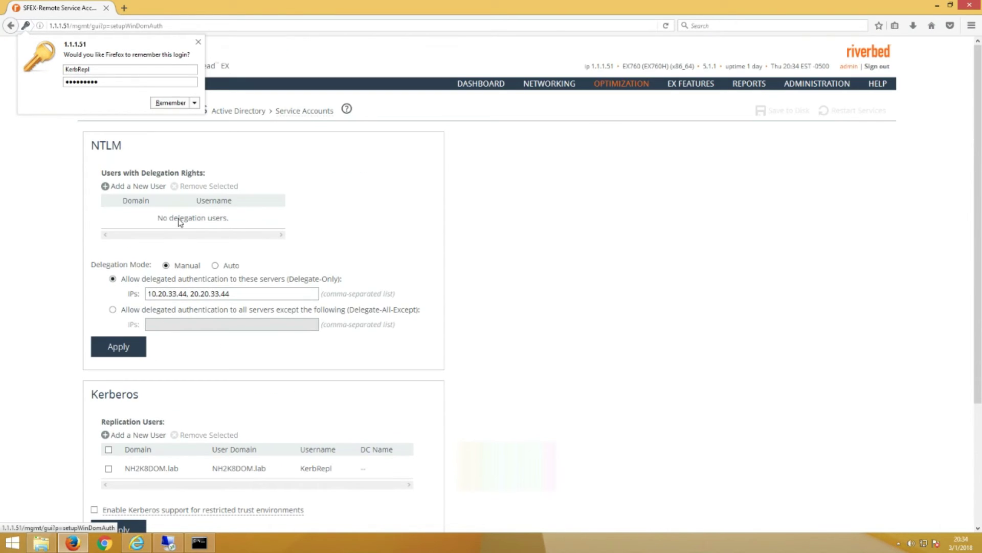
{"action": "left_click", "coordinate": [199, 42]}
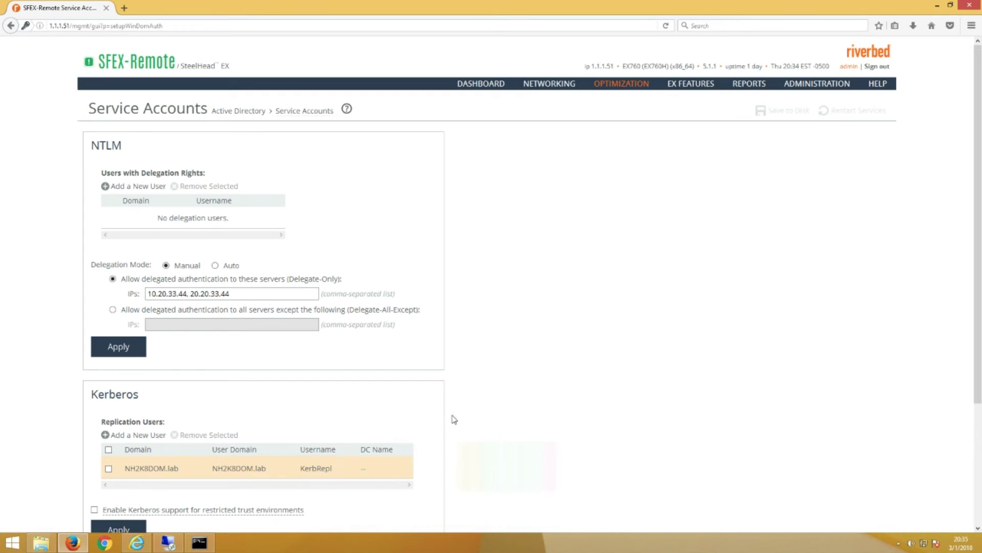
Enable Kerberos Authentication Support in SMB2/3 signing, apply it, and save to disk.
{"action": "mouse_move", "coordinate": [637, 90]}
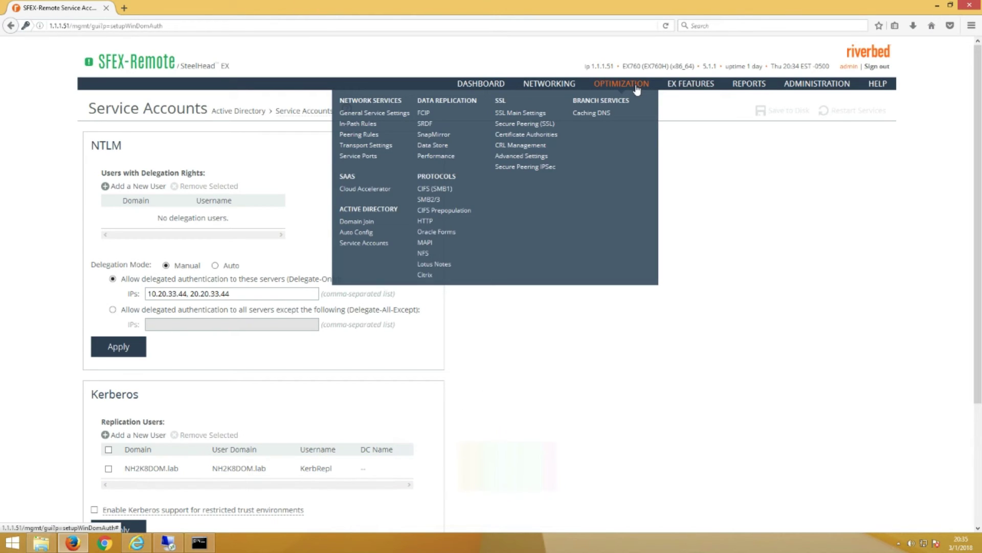
{"action": "left_click", "coordinate": [426, 199]}
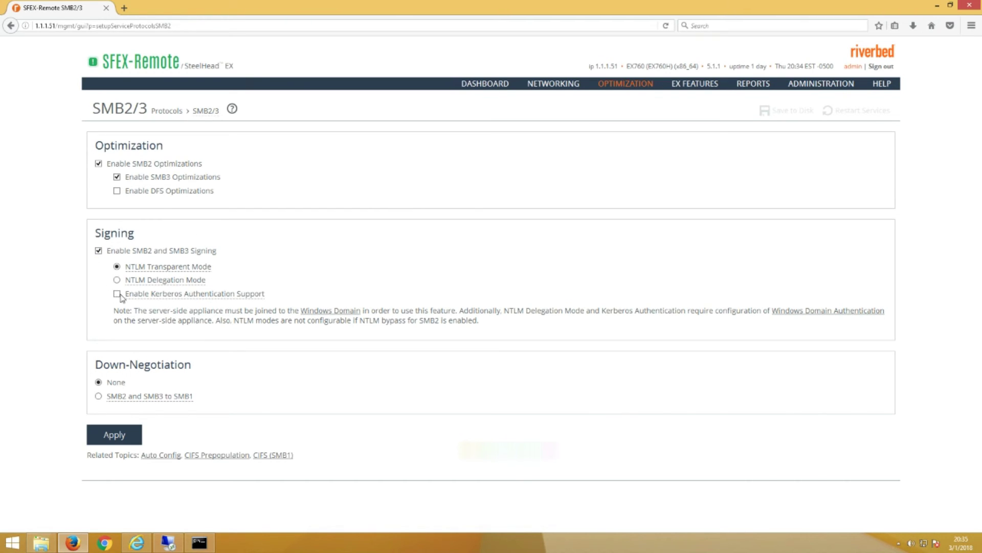
{"action": "mouse_move", "coordinate": [219, 301]}
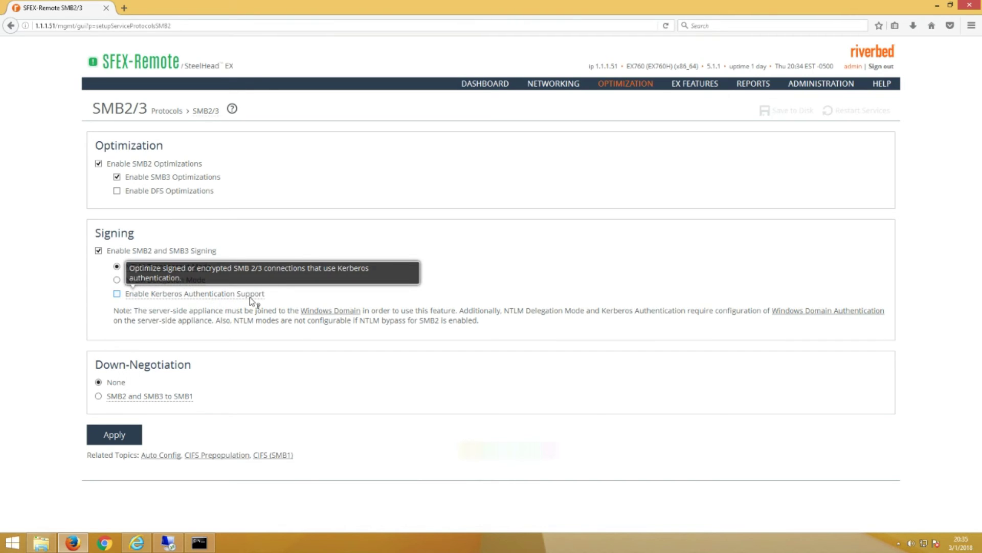
{"action": "left_click", "coordinate": [117, 294]}
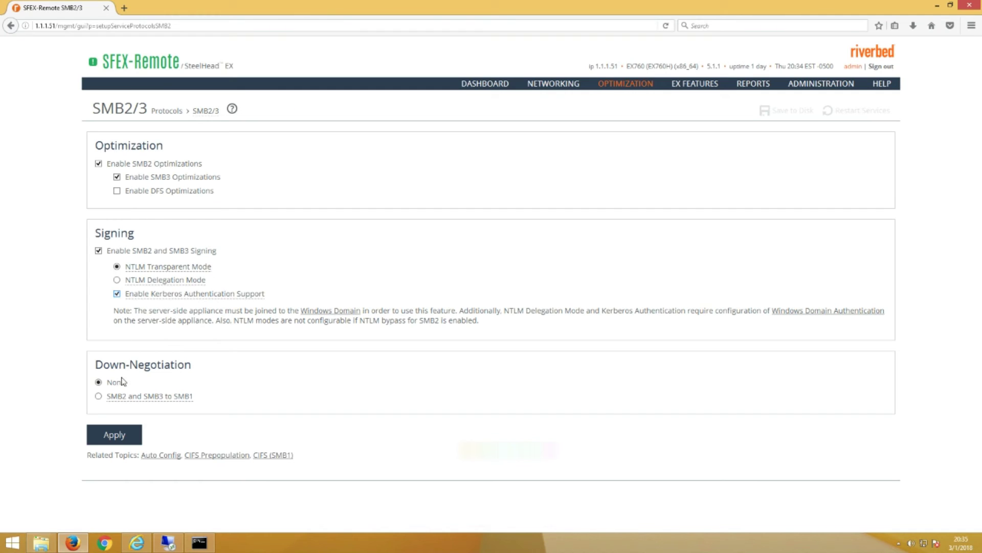
{"action": "left_click", "coordinate": [126, 439]}
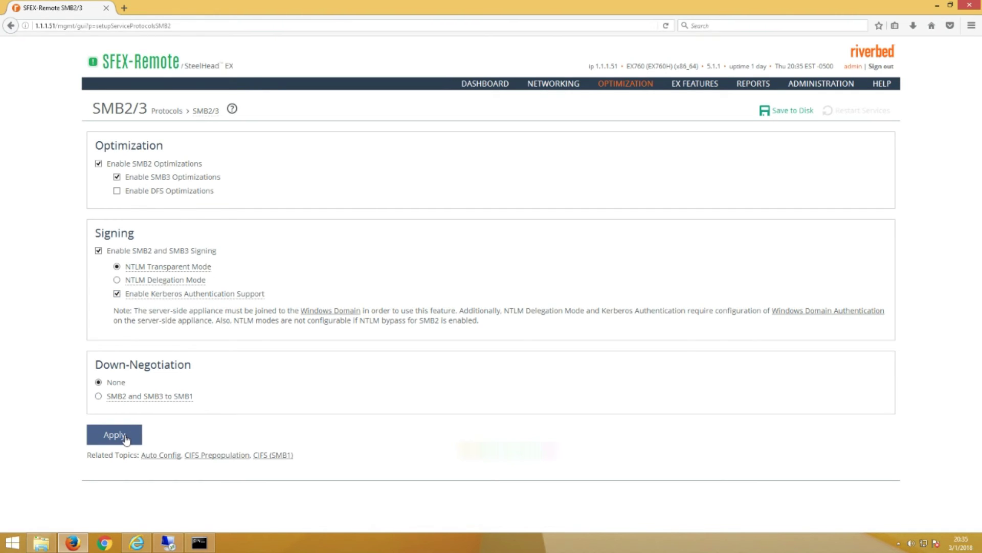
{"action": "left_click", "coordinate": [792, 112]}
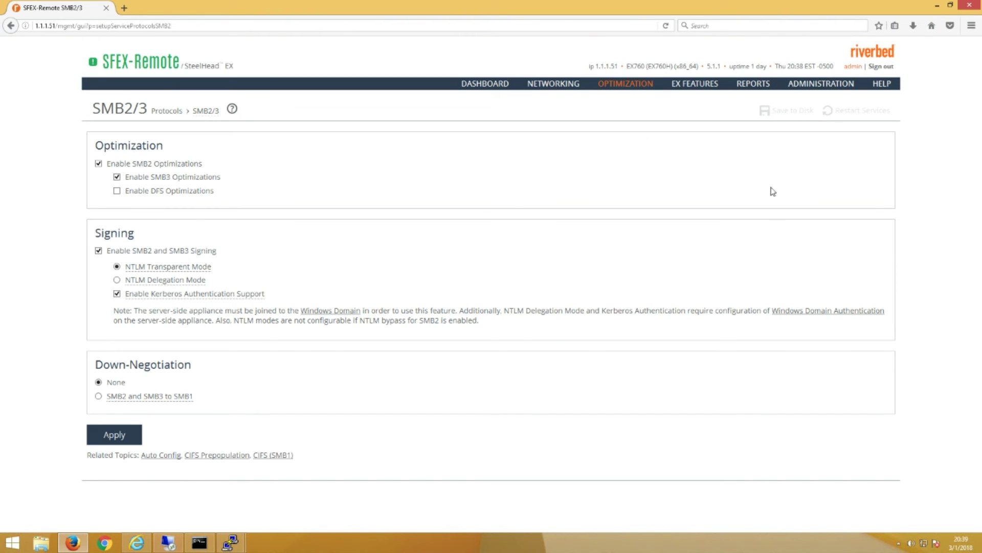
Open the Current Connections report and refresh it filtered to destination port 445.
{"action": "mouse_move", "coordinate": [753, 90]}
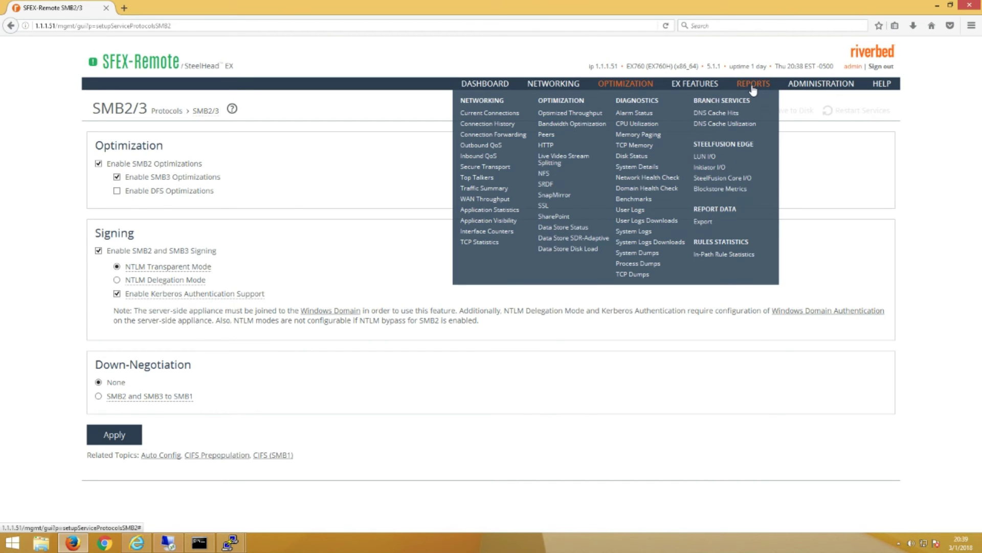
{"action": "left_click", "coordinate": [501, 118]}
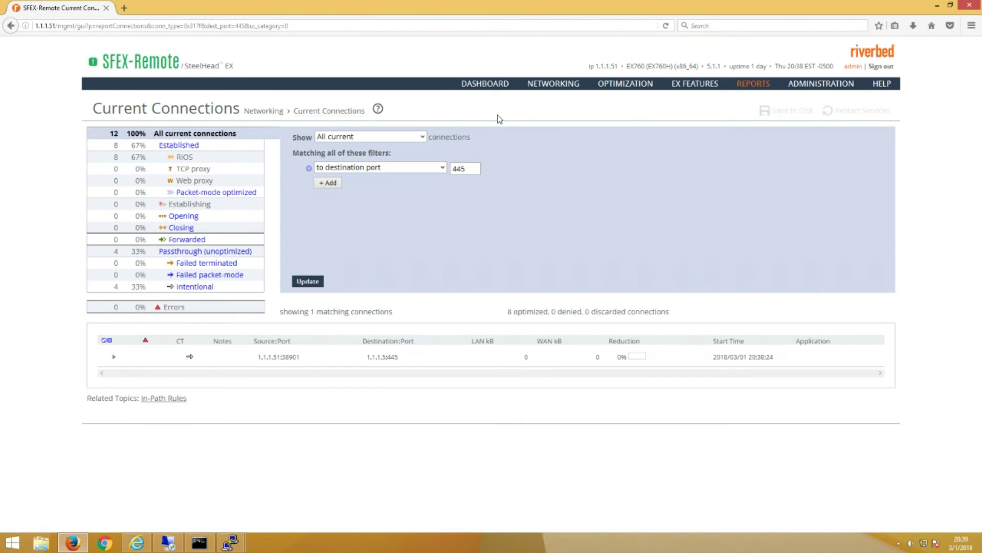
{"action": "left_click", "coordinate": [313, 286]}
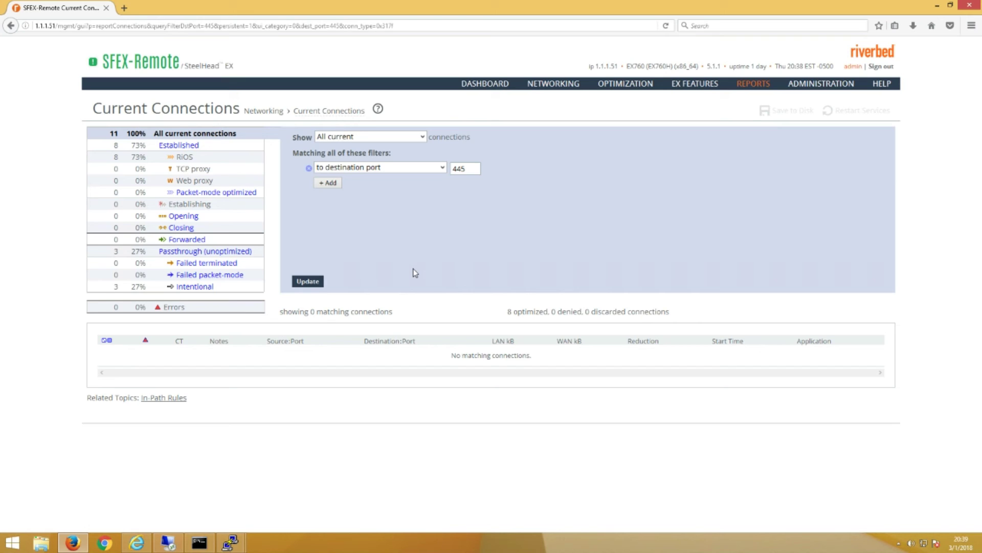
Open the remote PC's share \\remotepc\c$ through the Run prompt.
{"action": "right_click", "coordinate": [8, 548]}
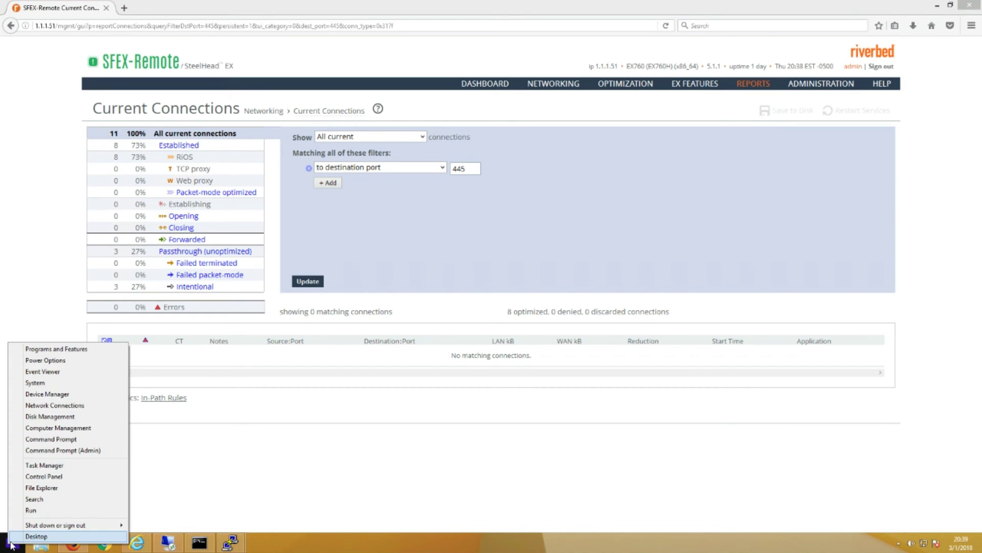
{"action": "left_click", "coordinate": [44, 515]}
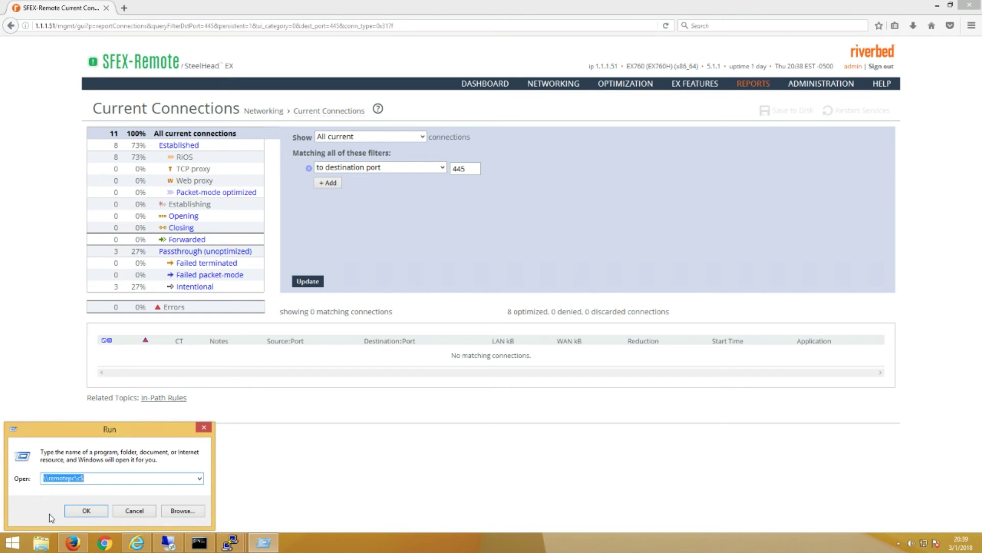
{"action": "left_click", "coordinate": [86, 510]}
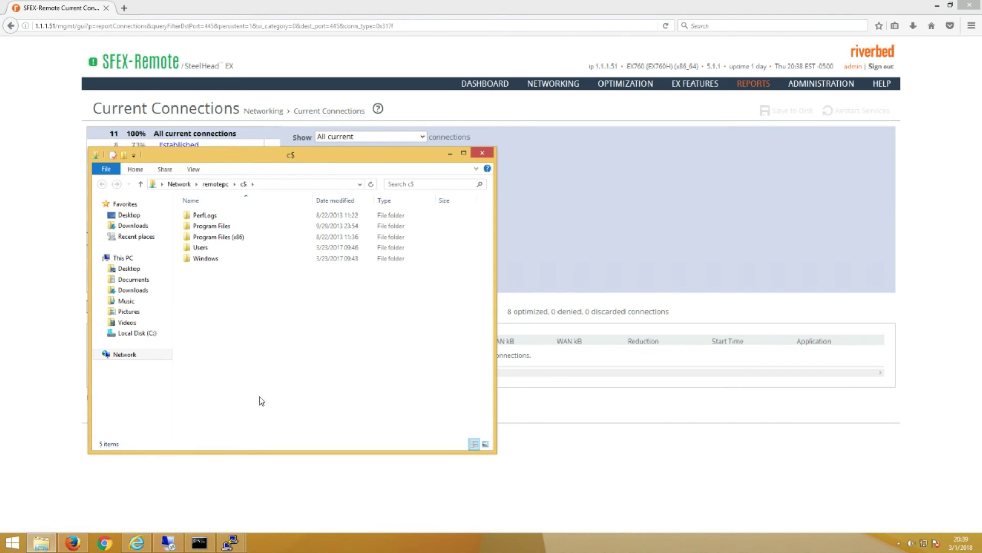
Back in Firefox, refresh the port 445 report to show the SMB30 and SMB21-SIGNED connections.
{"action": "left_click", "coordinate": [569, 268]}
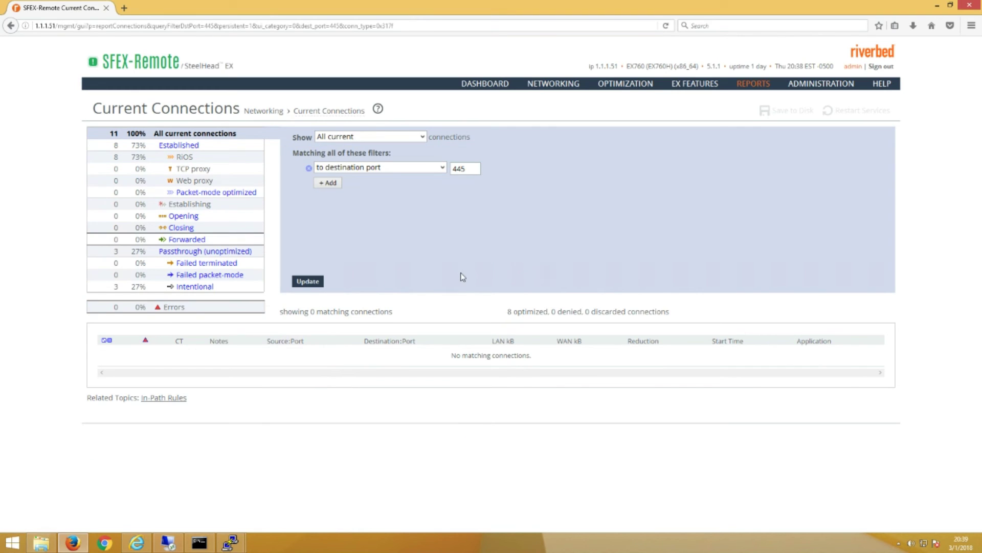
{"action": "left_click", "coordinate": [311, 282]}
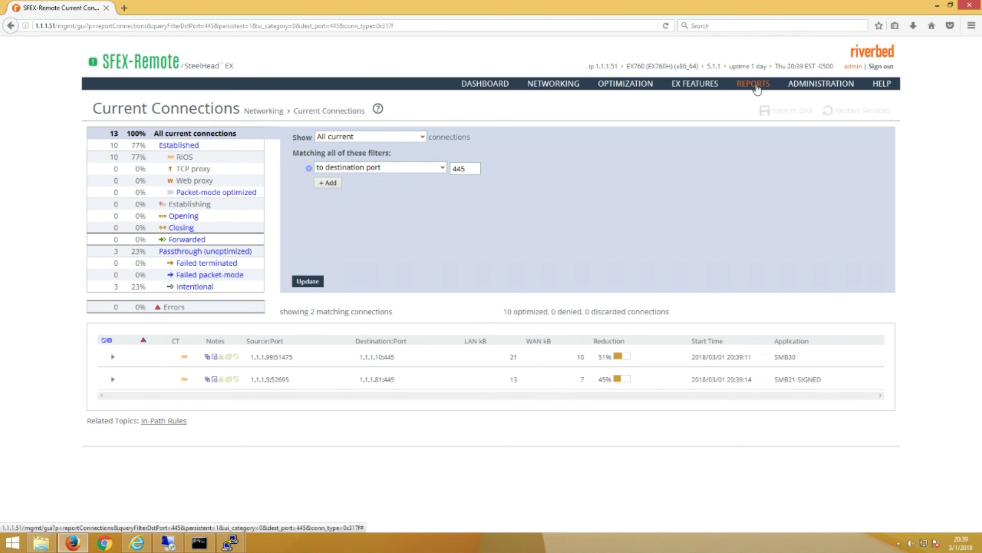
Open System Logs and highlight the 'Successfully replicated keys for REMOTEPC' entry.
{"action": "mouse_move", "coordinate": [757, 89]}
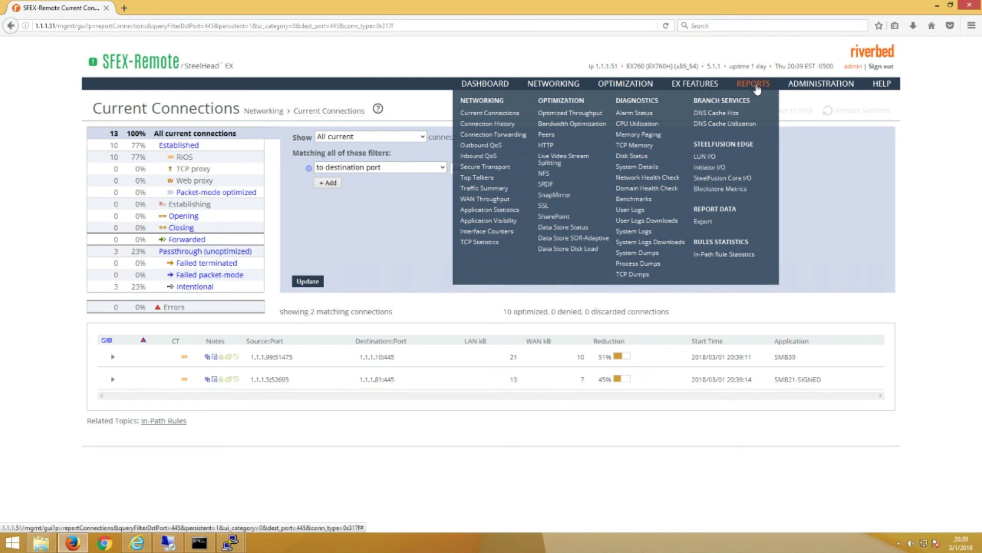
{"action": "left_click", "coordinate": [644, 233]}
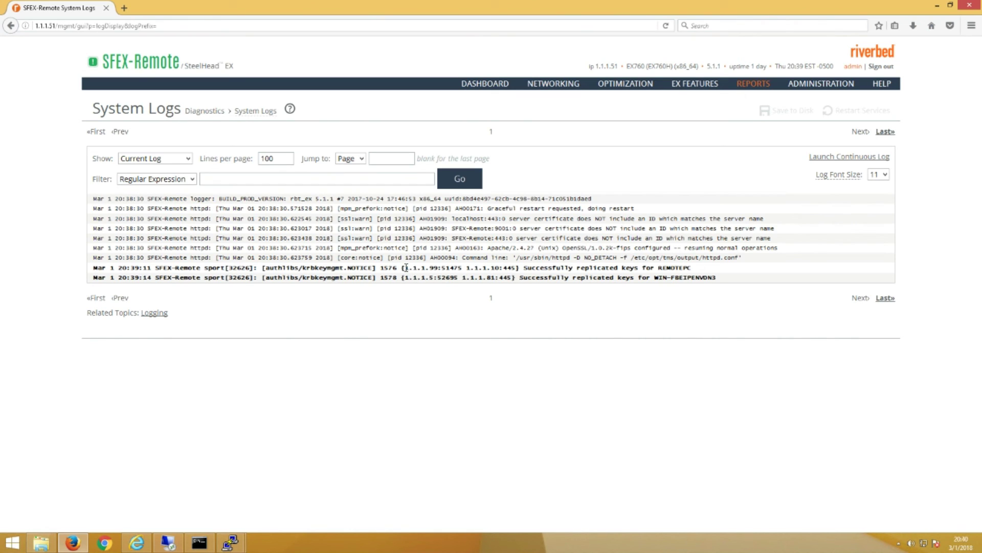
{"action": "left_click_drag", "start_coordinate": [406, 267], "coordinate": [520, 268]}
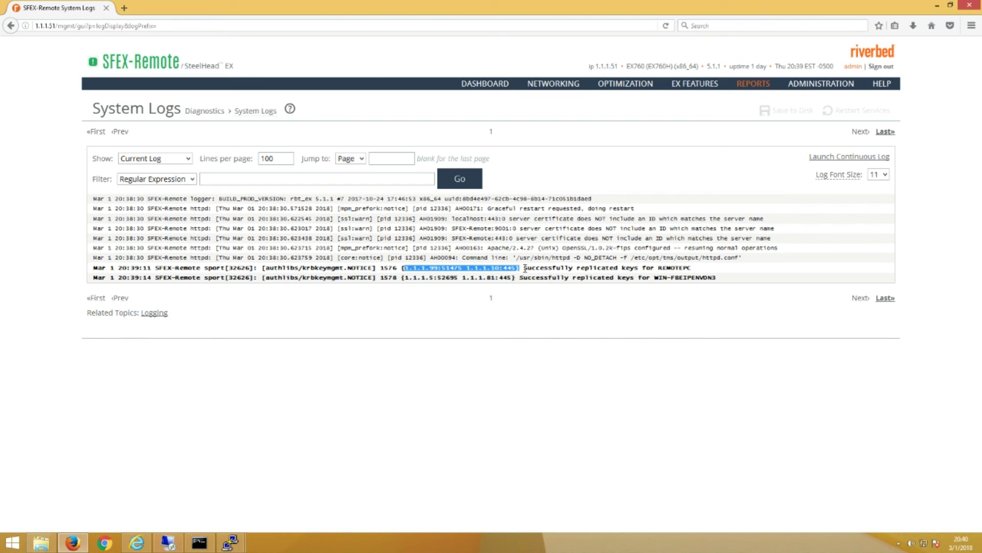
{"action": "left_click_drag", "start_coordinate": [525, 268], "coordinate": [703, 268]}
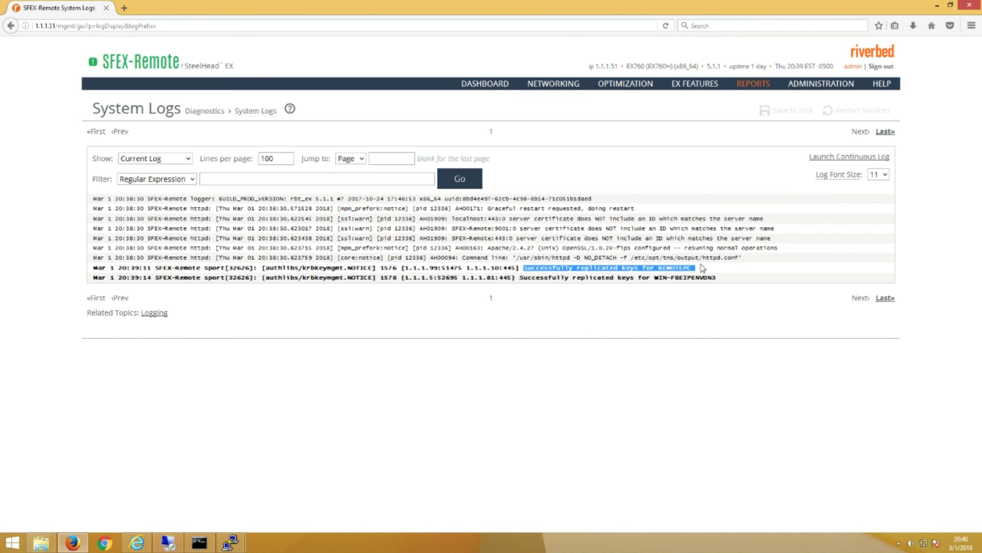